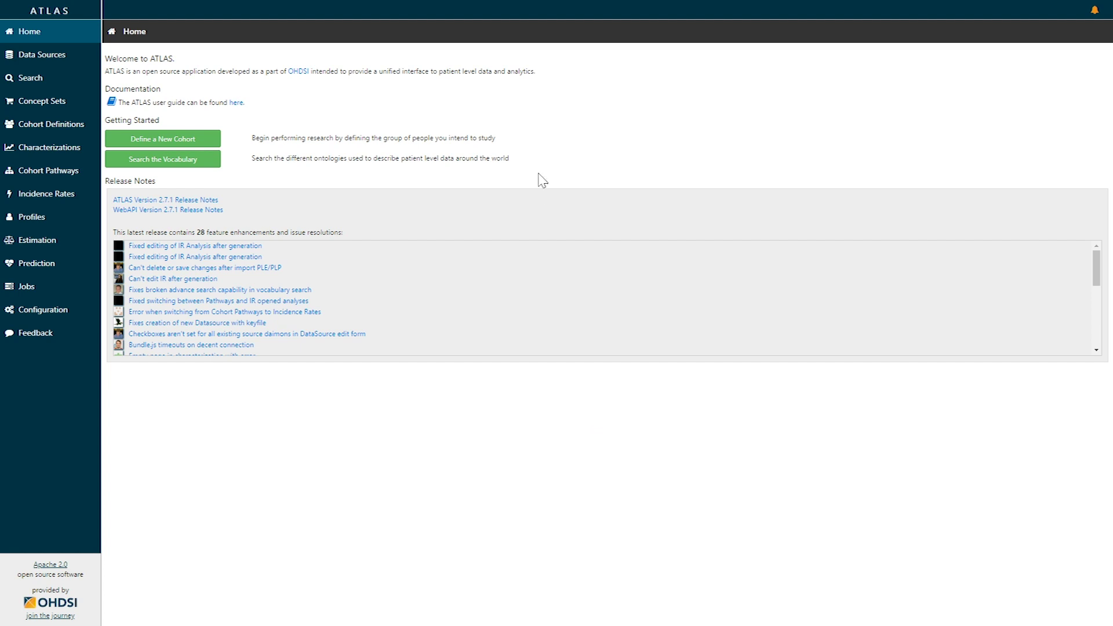
Step: Start a new concept set, name it 'Hypertension', and save it as Concept Set #12
{"action": "left_click", "coordinate": [59, 109]}
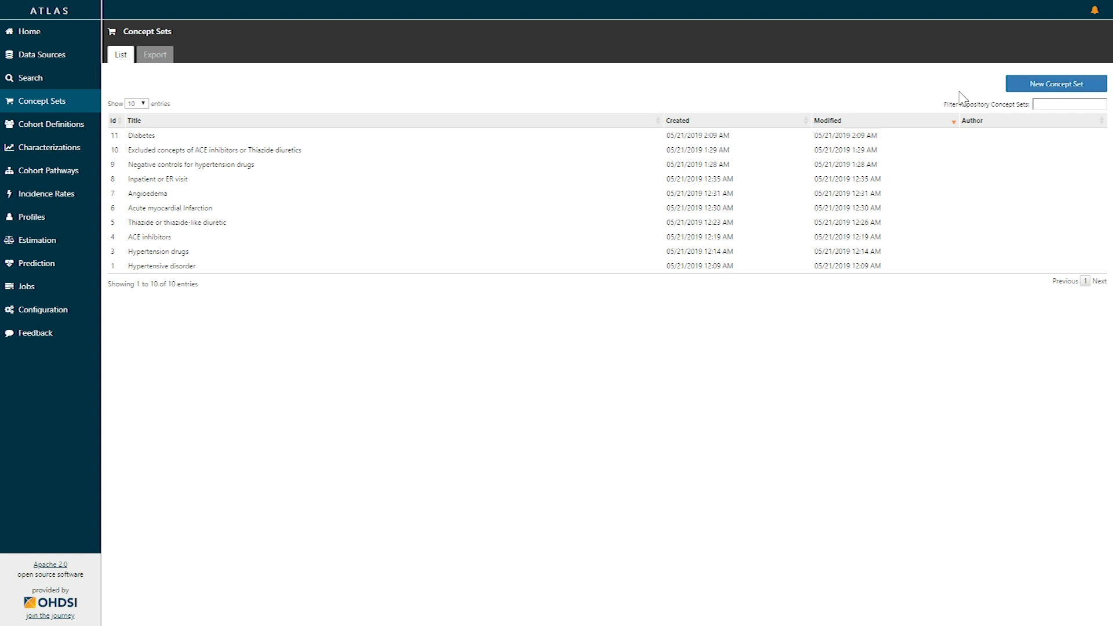
{"action": "left_click", "coordinate": [1046, 85]}
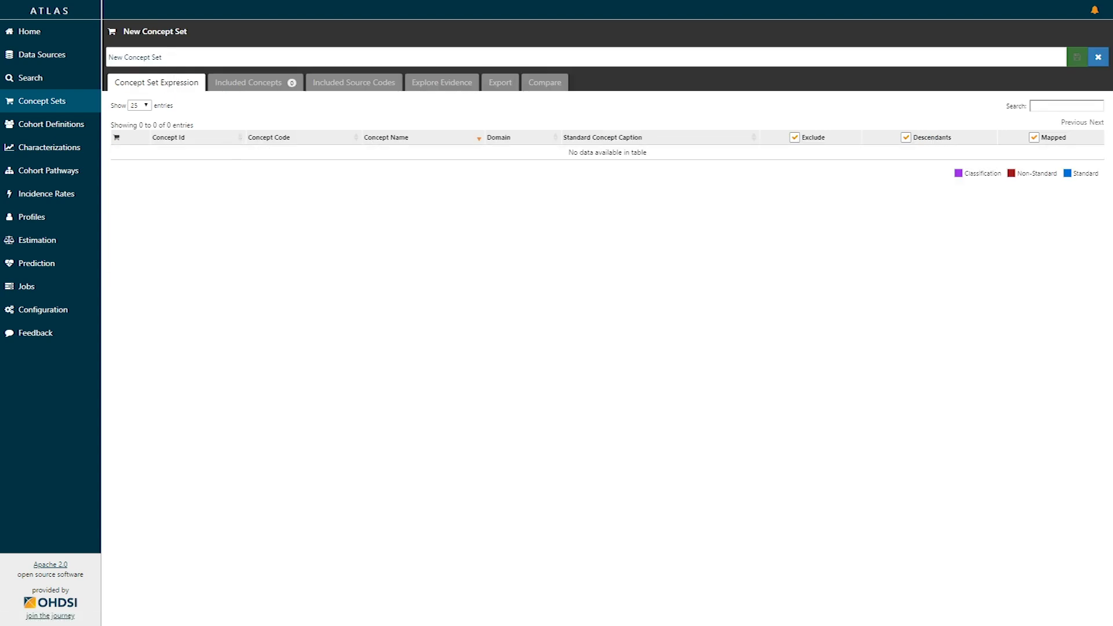
{"action": "triple_click", "coordinate": [161, 57]}
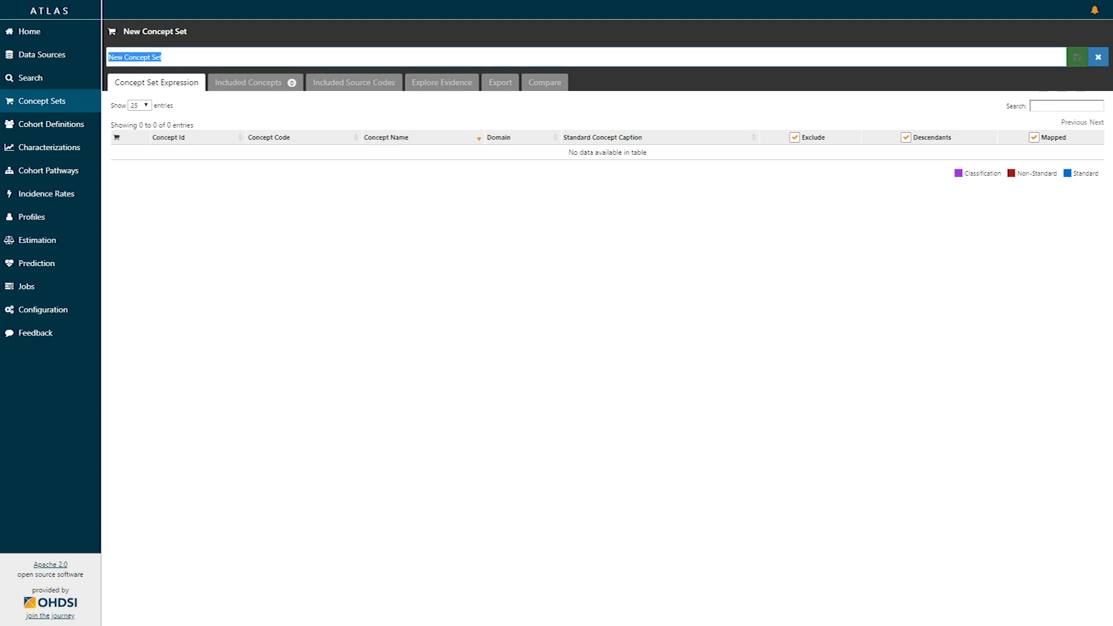
{"action": "type", "text": "Hyperten"}
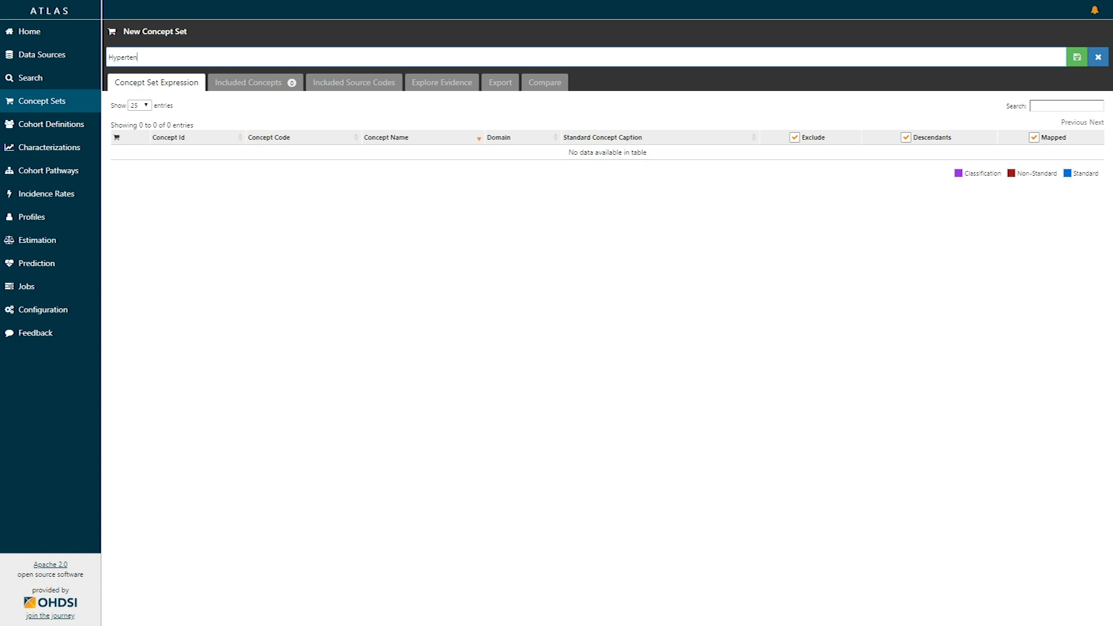
{"action": "type", "text": "sion"}
{"action": "left_click", "coordinate": [1077, 57]}
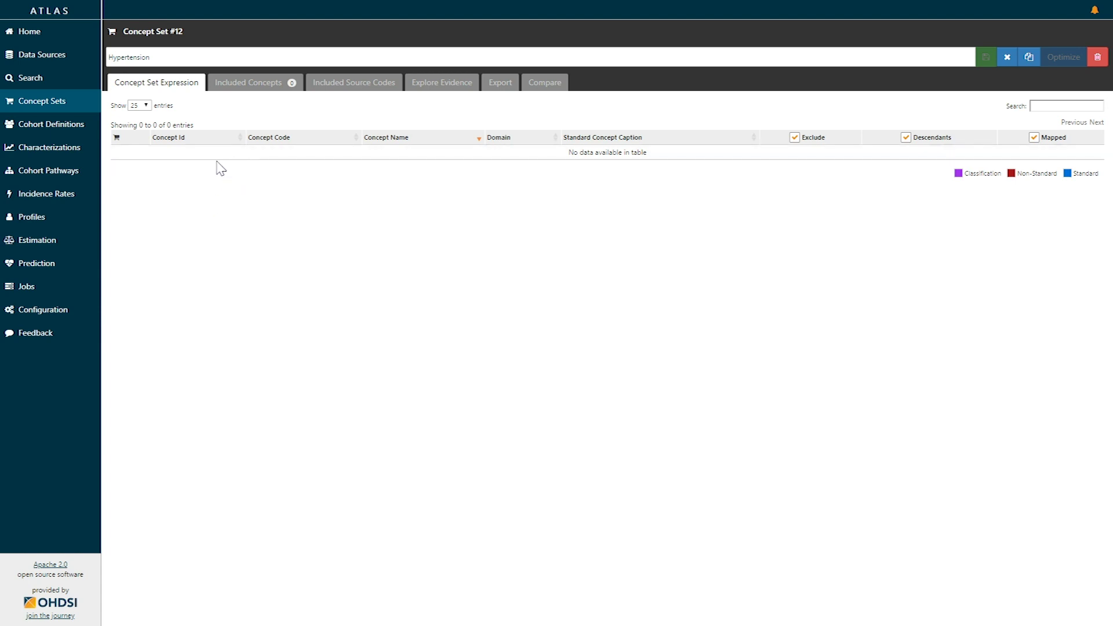
Step: Search 'hypertension', filter to Standard Condition concepts, and open Essential hypertension (320128)
{"action": "left_click", "coordinate": [48, 86]}
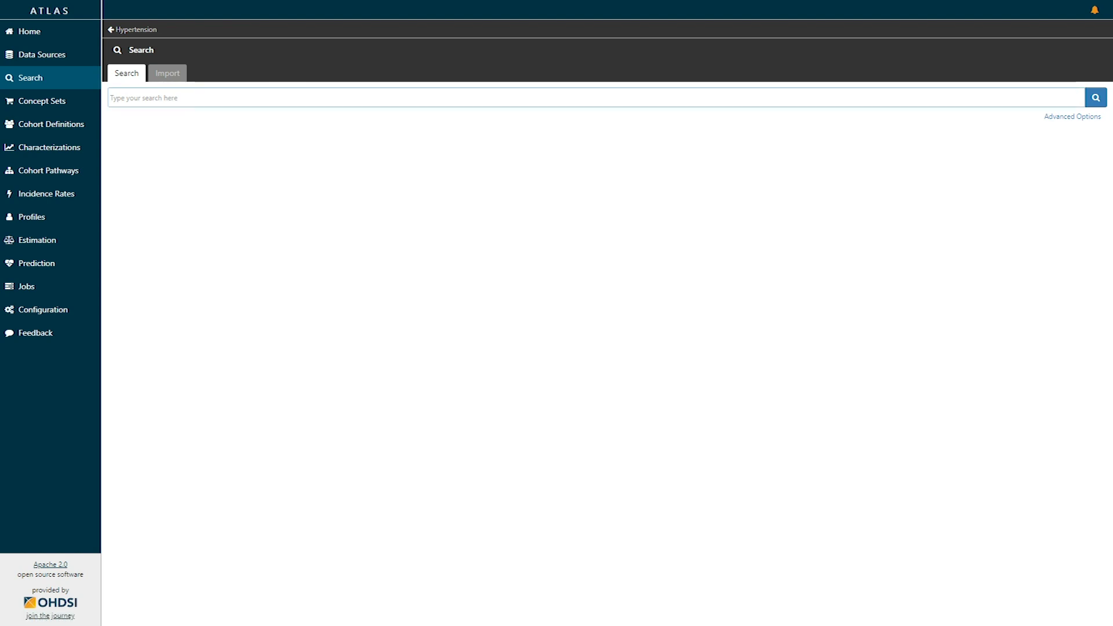
{"action": "type", "text": "hypertension"}
{"action": "key", "text": "Return"}
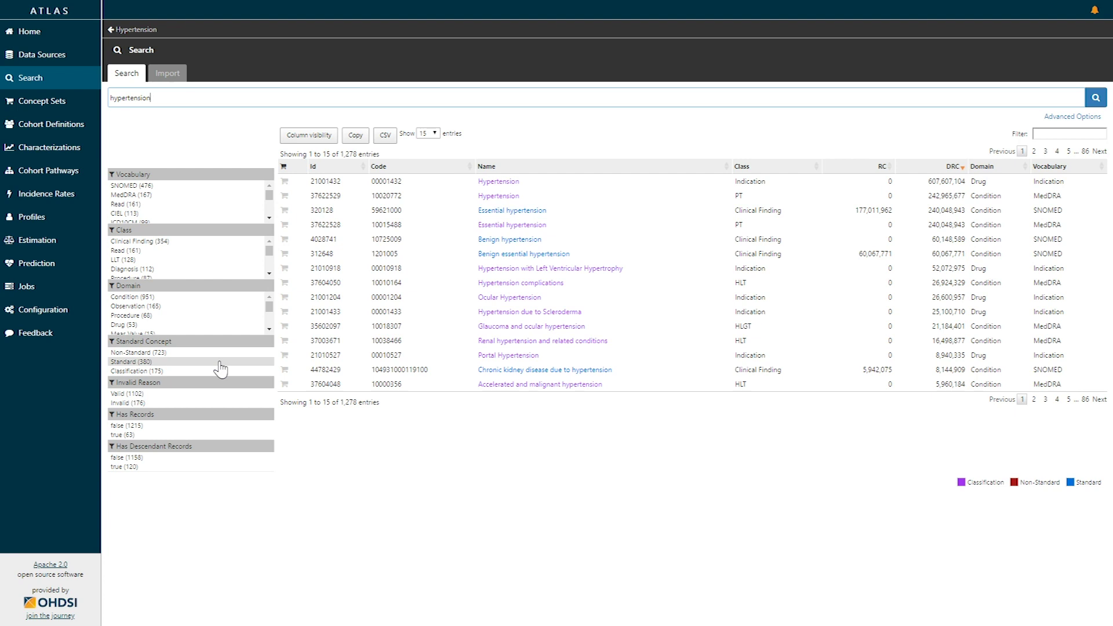
{"action": "left_click", "coordinate": [219, 362]}
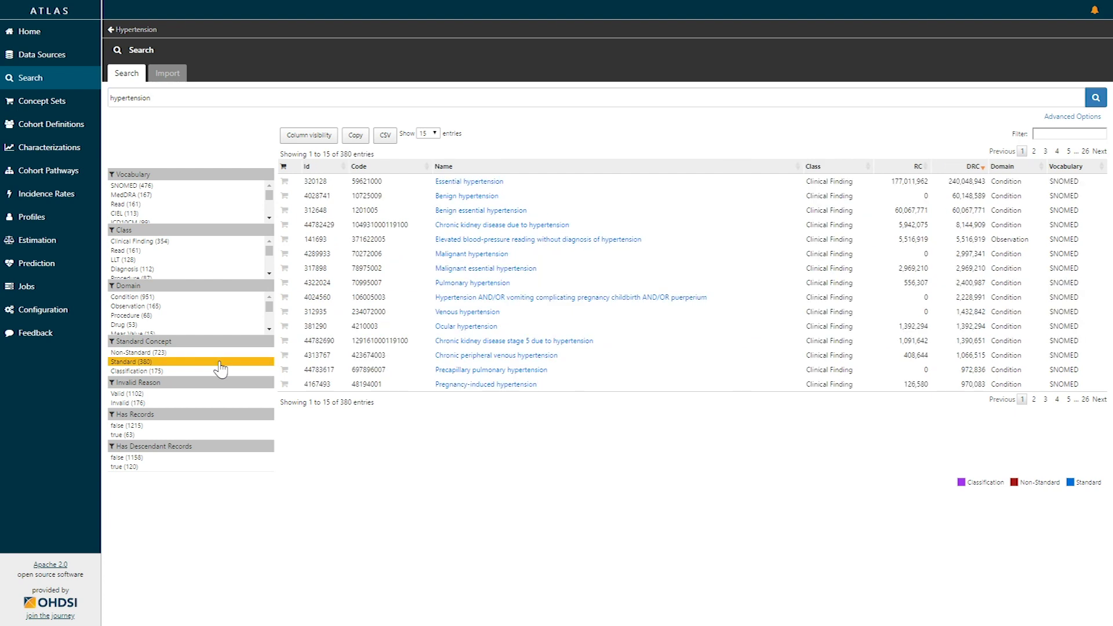
{"action": "left_click", "coordinate": [205, 297]}
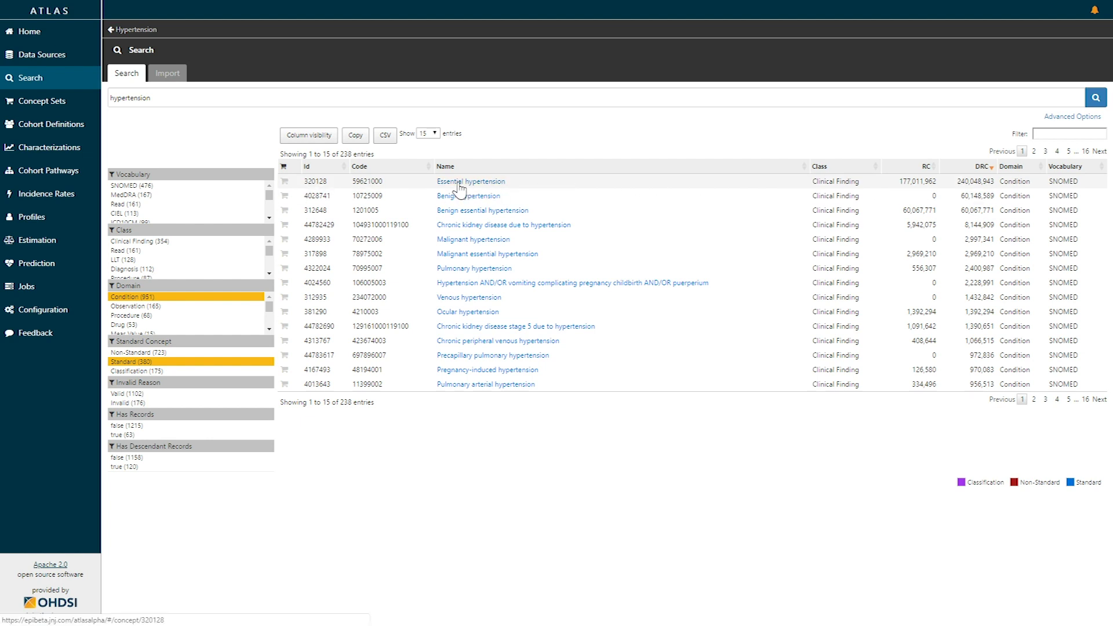
{"action": "left_click", "coordinate": [460, 188]}
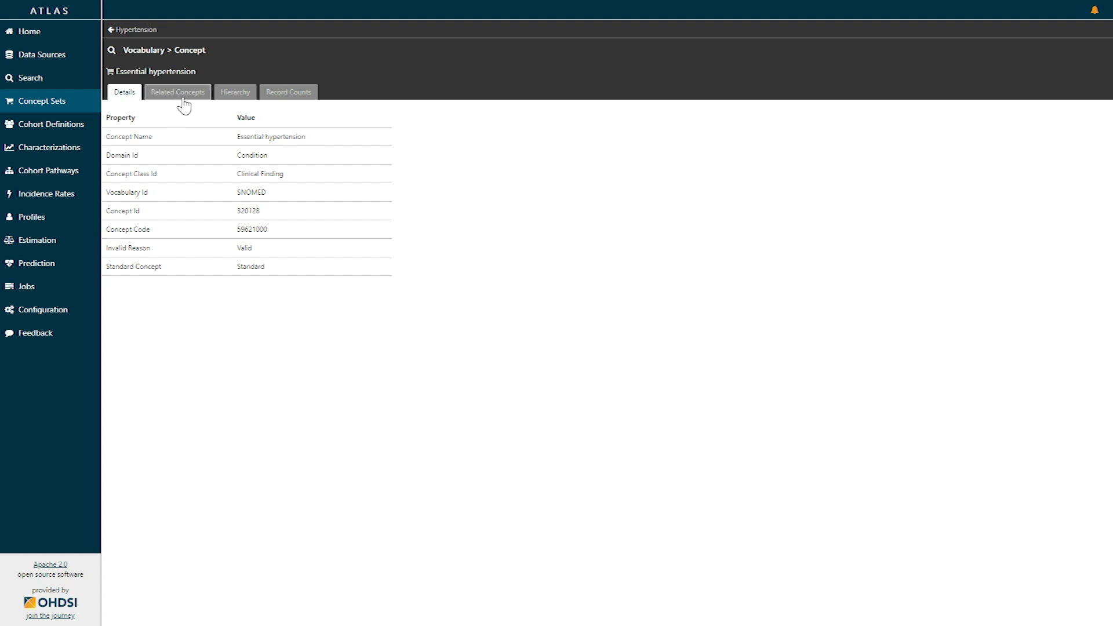
Step: Go from Essential hypertension's hierarchy to its parent, Hypertensive disorder (316866)
{"action": "left_click", "coordinate": [233, 99]}
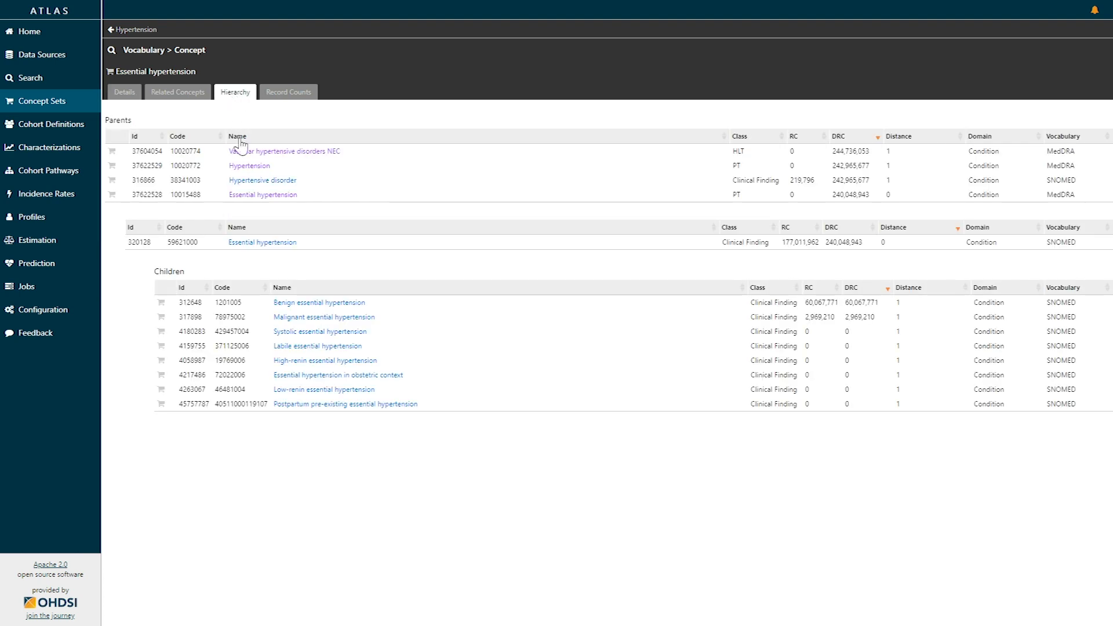
{"action": "left_click", "coordinate": [276, 187]}
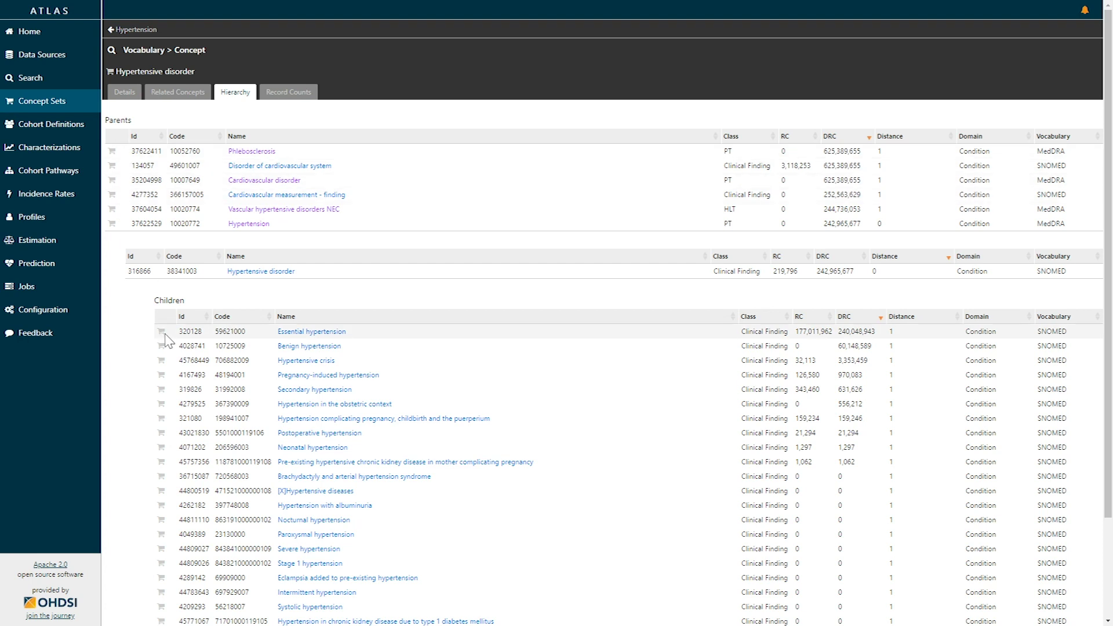
Step: Add Hypertensive disorder and Pregnancy-induced hypertension to the set, then go back to it
{"action": "left_click", "coordinate": [110, 72]}
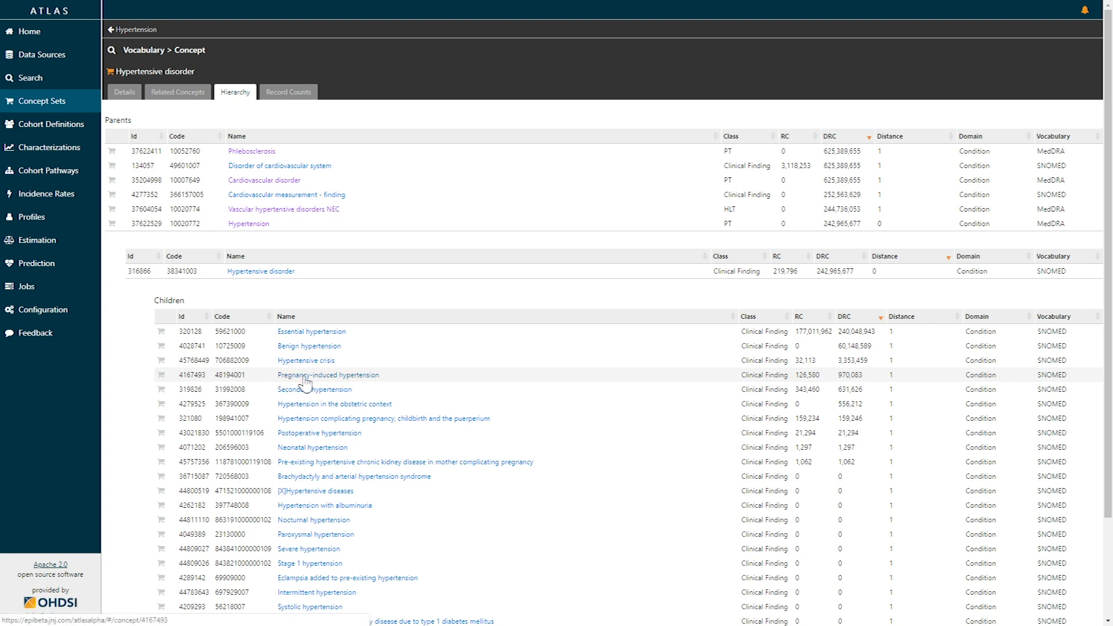
{"action": "left_click", "coordinate": [162, 376]}
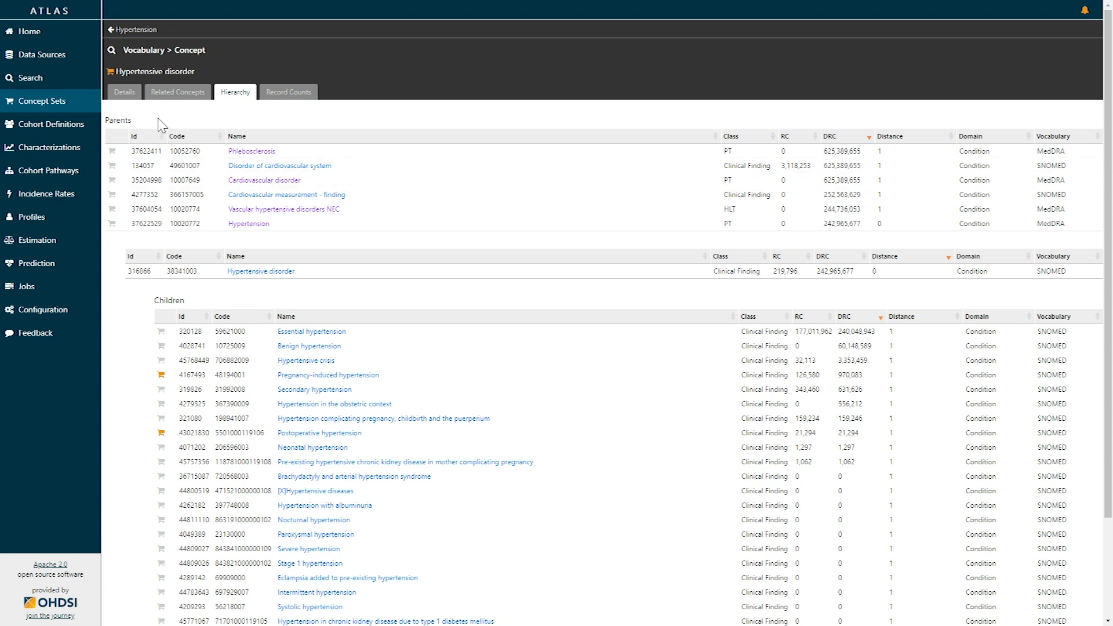
{"action": "left_click", "coordinate": [136, 31]}
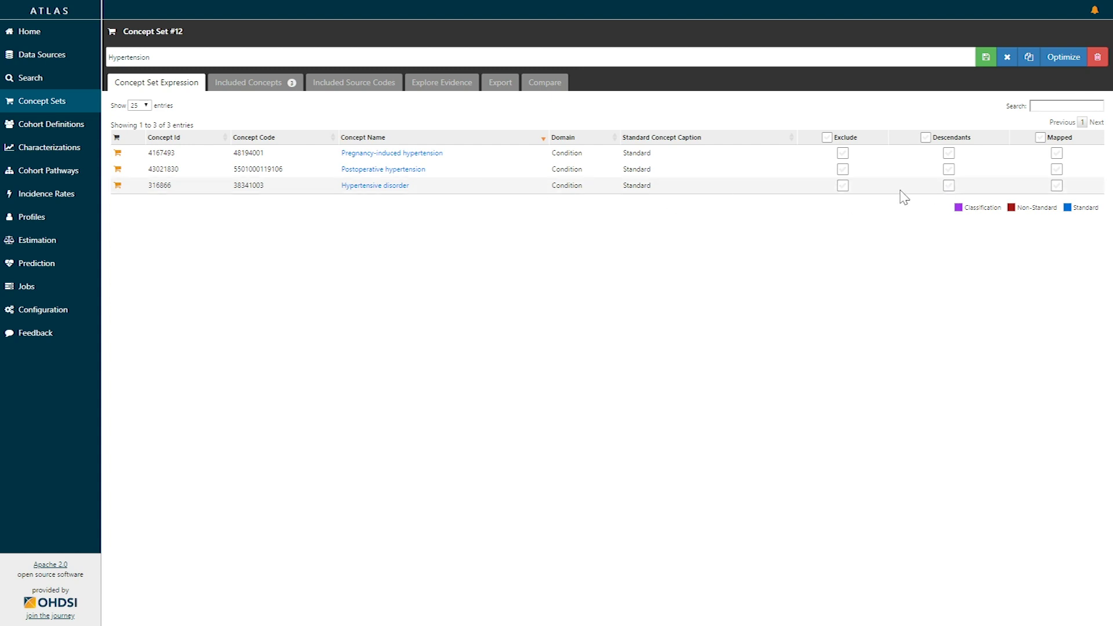
Step: Mark Descendants on the concepts, exclude Pregnancy-induced hypertension, and view the 102 included concepts
{"action": "left_click", "coordinate": [950, 186]}
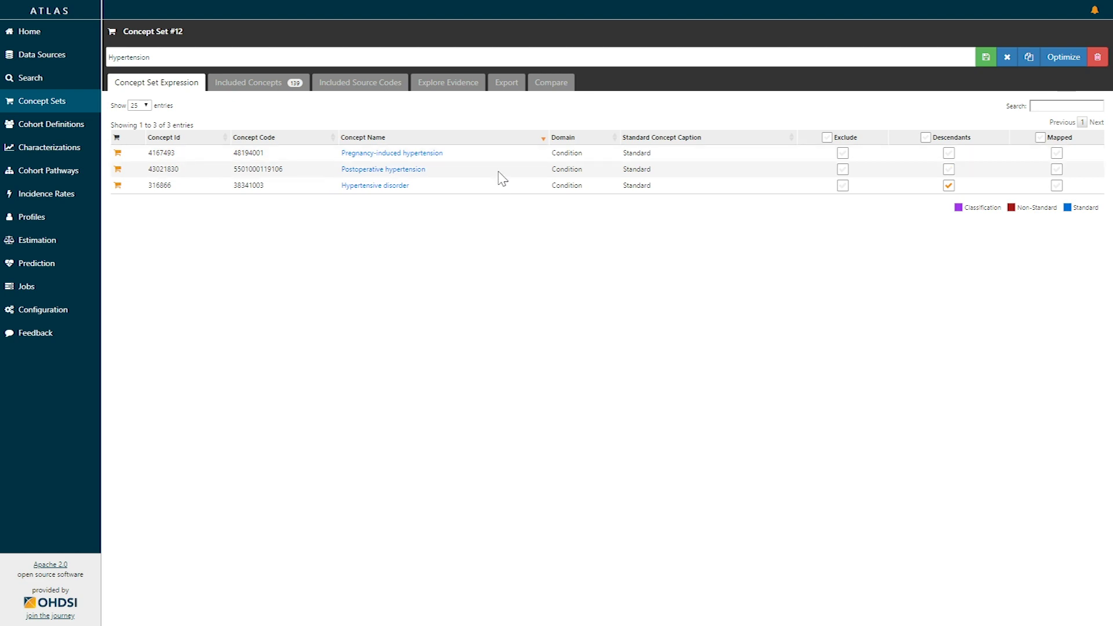
{"action": "left_click", "coordinate": [843, 169]}
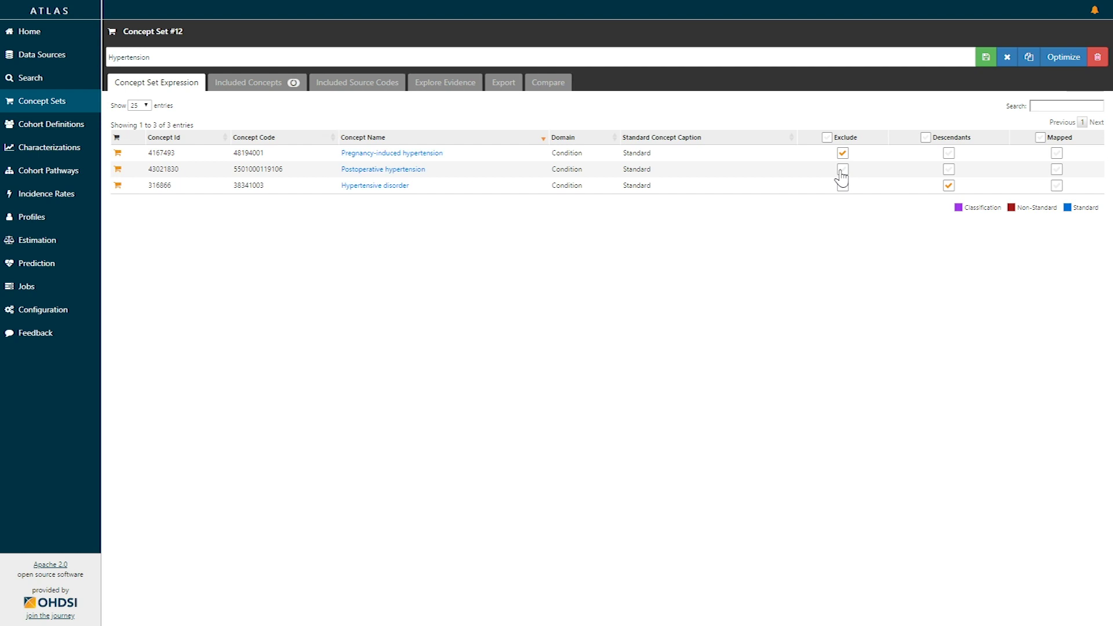
{"action": "left_click", "coordinate": [948, 153]}
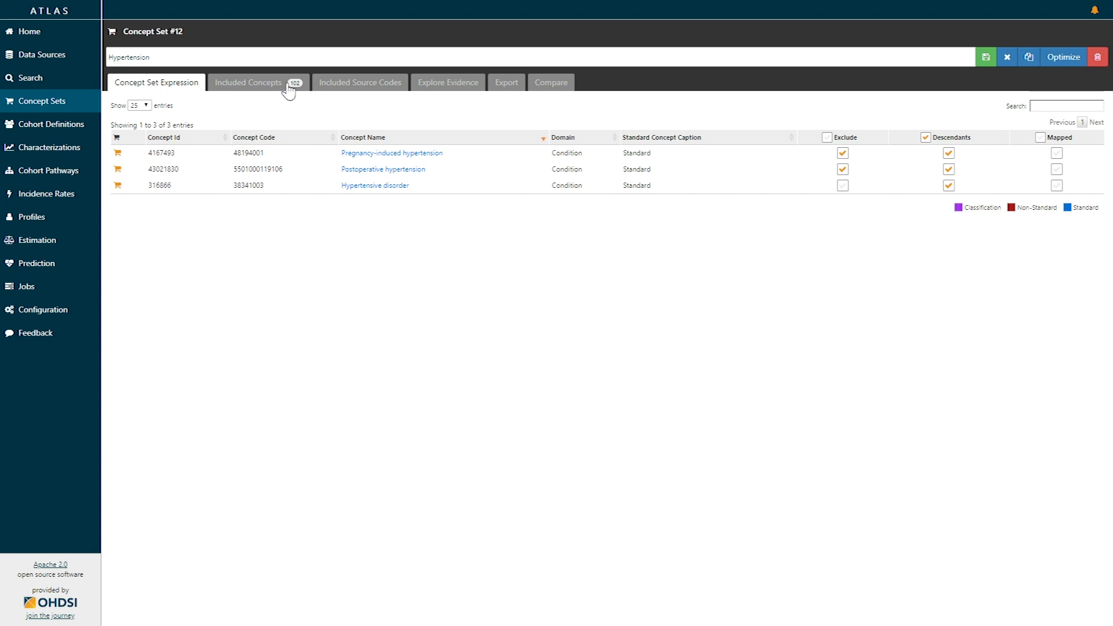
{"action": "left_click", "coordinate": [254, 87]}
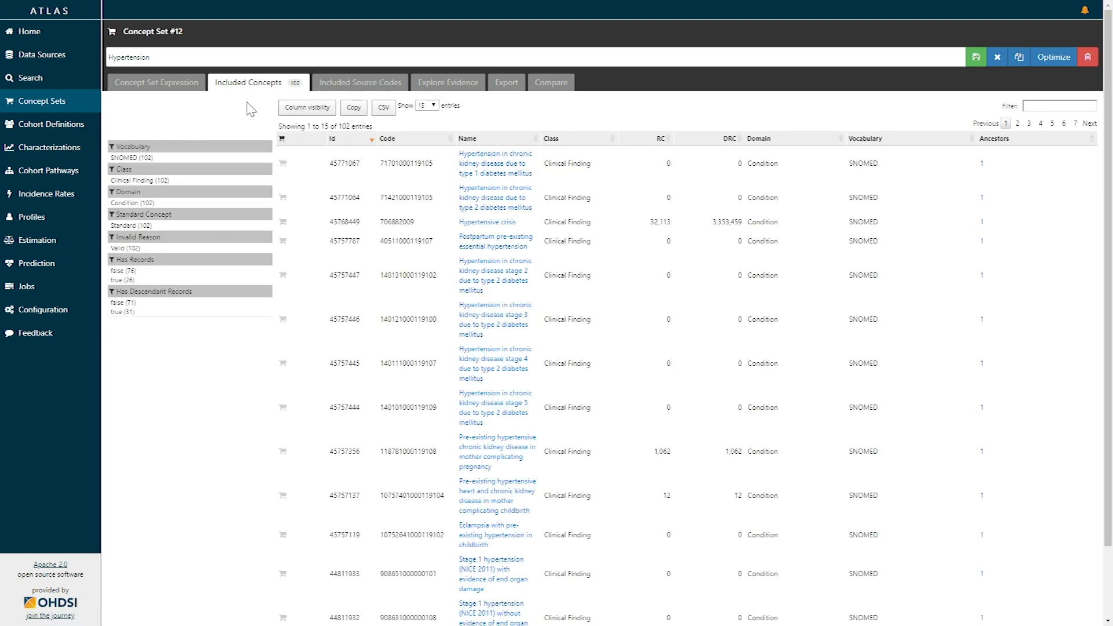
Step: Sort included concepts by DRC descending, then view the 403 included source codes
{"action": "left_click", "coordinate": [728, 139]}
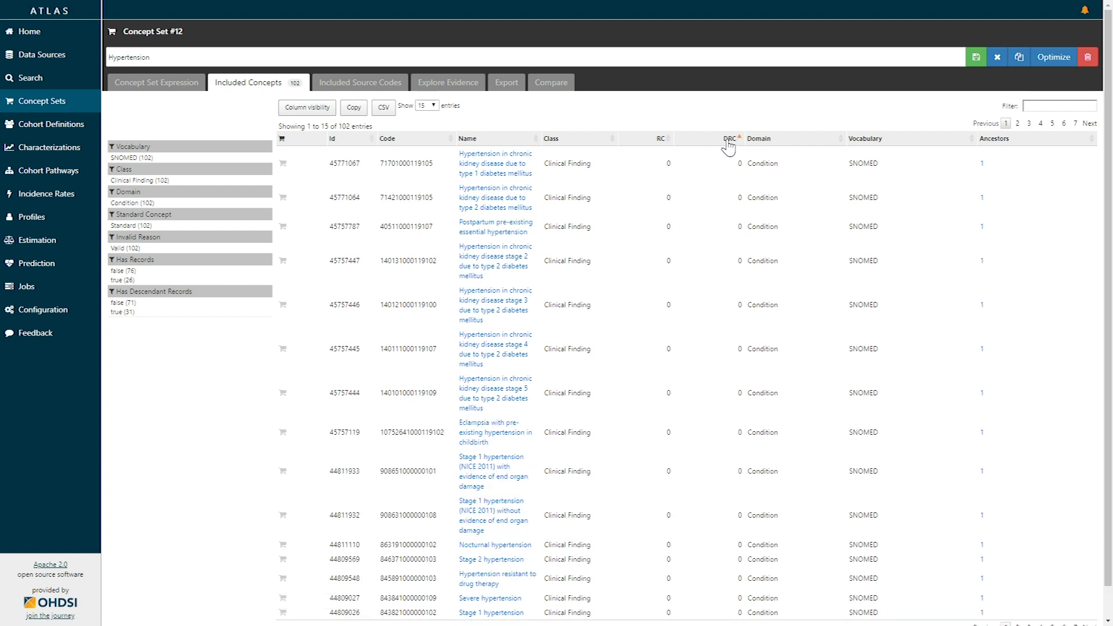
{"action": "left_click", "coordinate": [731, 140]}
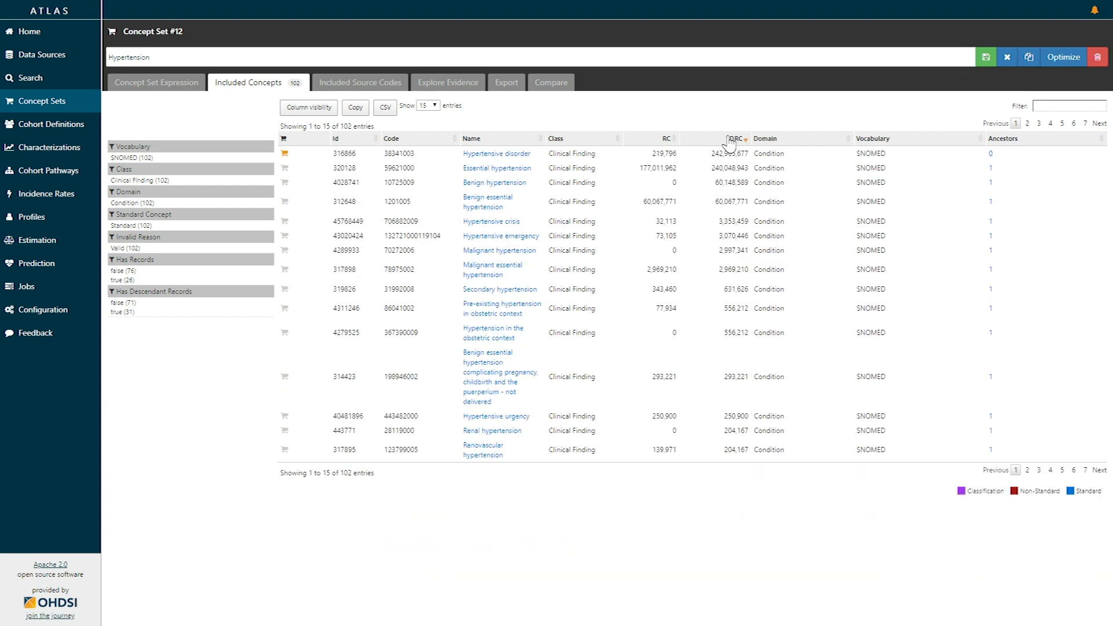
{"action": "left_click", "coordinate": [377, 88]}
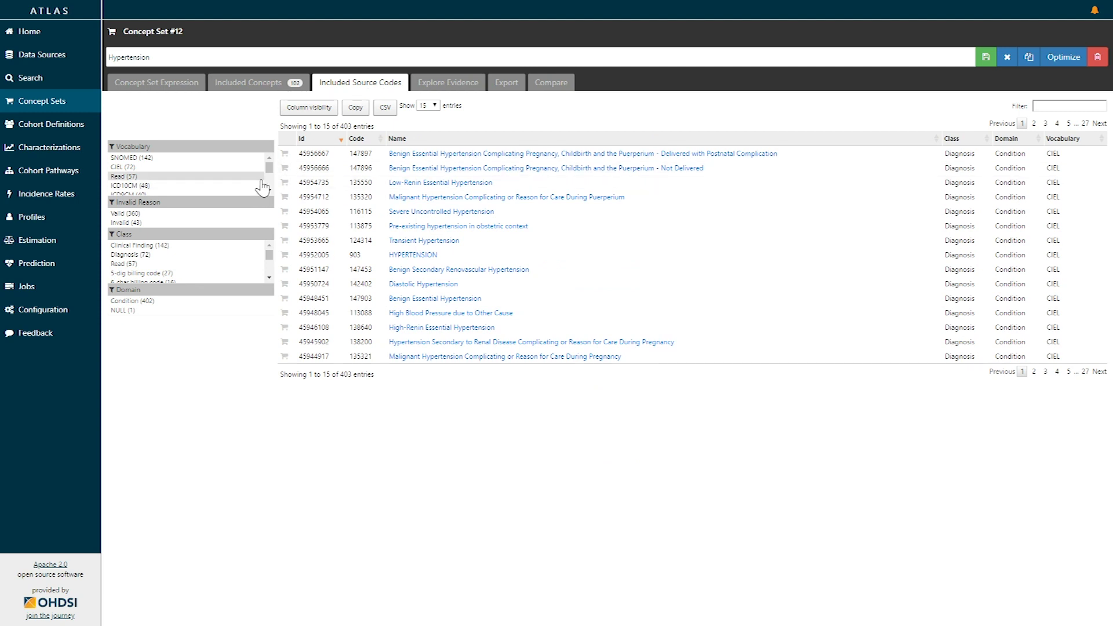
Step: Filter source codes to the 40 ICD9CM entries, sort by Code, and save the set
{"action": "scroll", "coordinate": [266, 187], "scroll_direction": "down", "scroll_amount": 2}
{"action": "scroll", "coordinate": [270, 176], "scroll_direction": "up", "scroll_amount": 2}
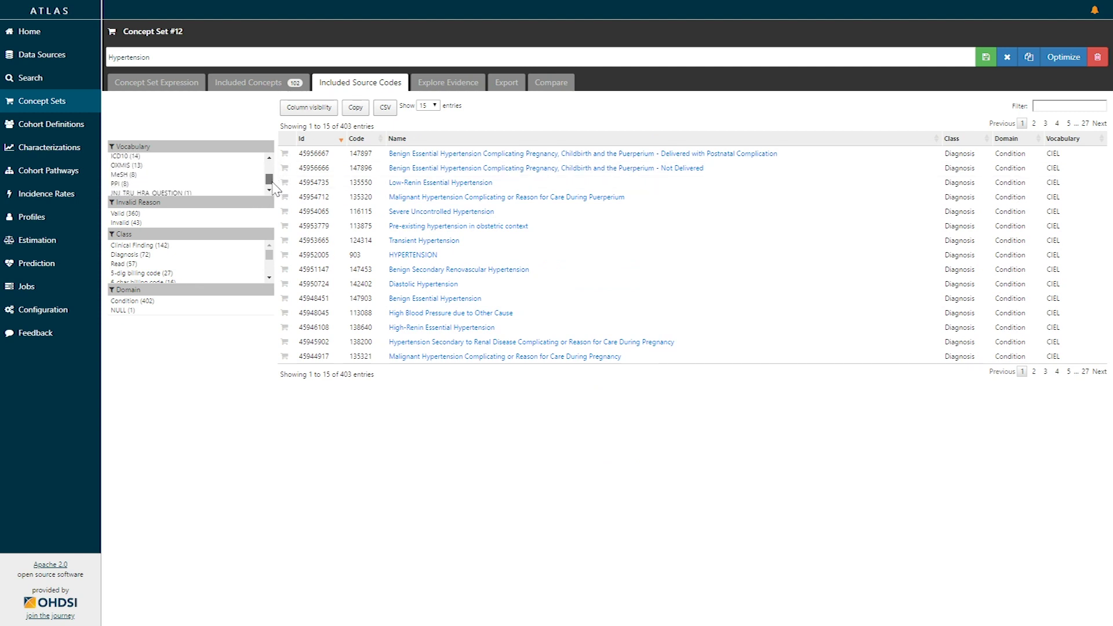
{"action": "scroll", "coordinate": [269, 176], "scroll_direction": "down", "scroll_amount": 1}
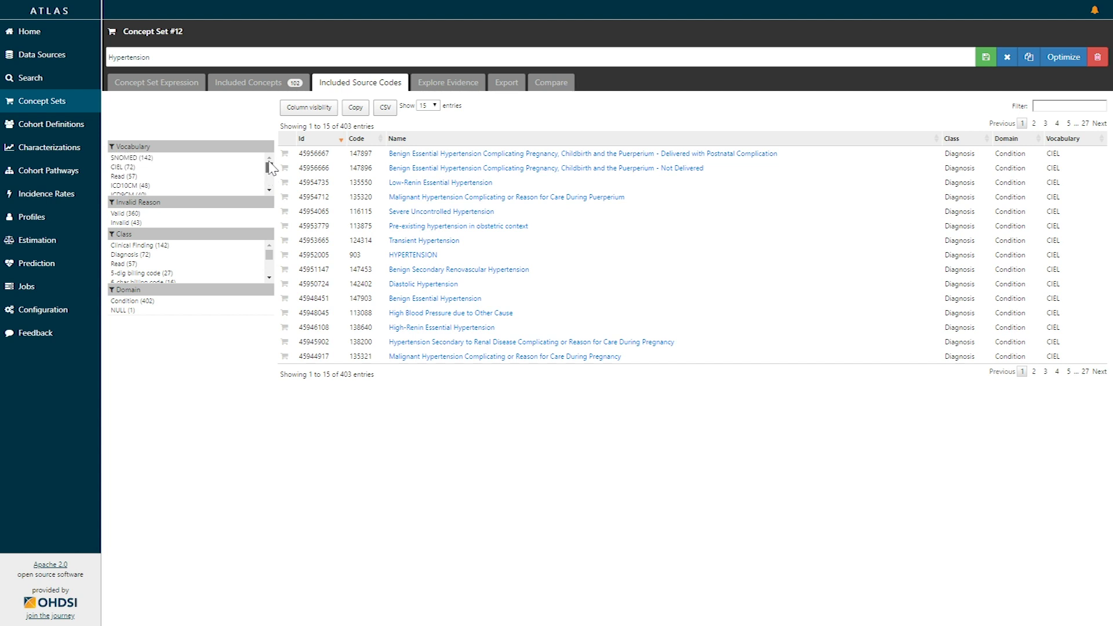
{"action": "left_click", "coordinate": [212, 180]}
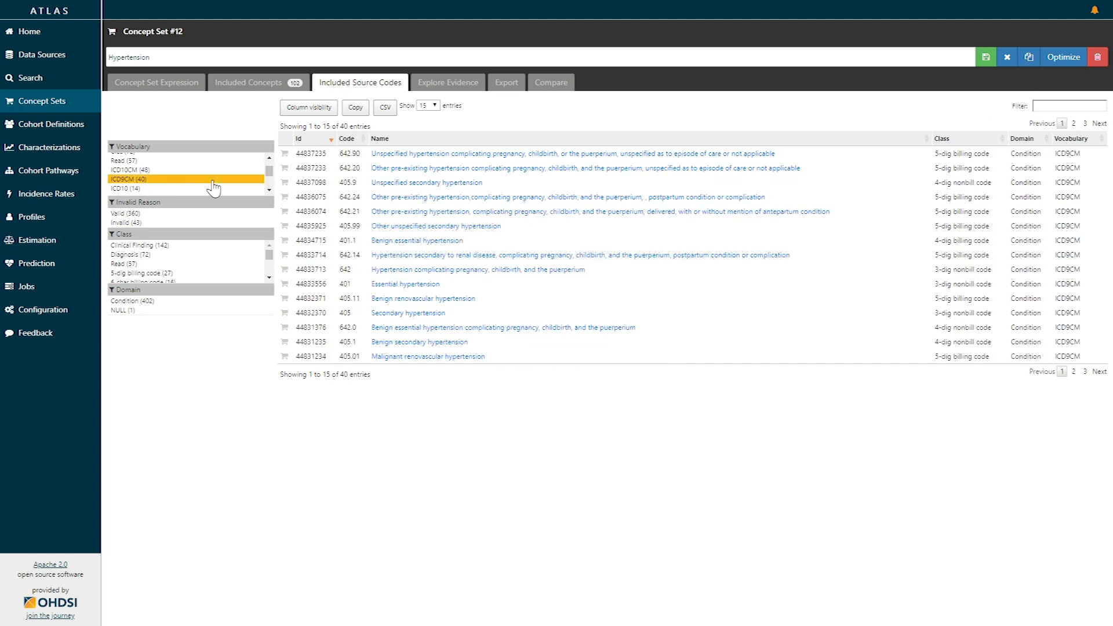
{"action": "left_click", "coordinate": [353, 139]}
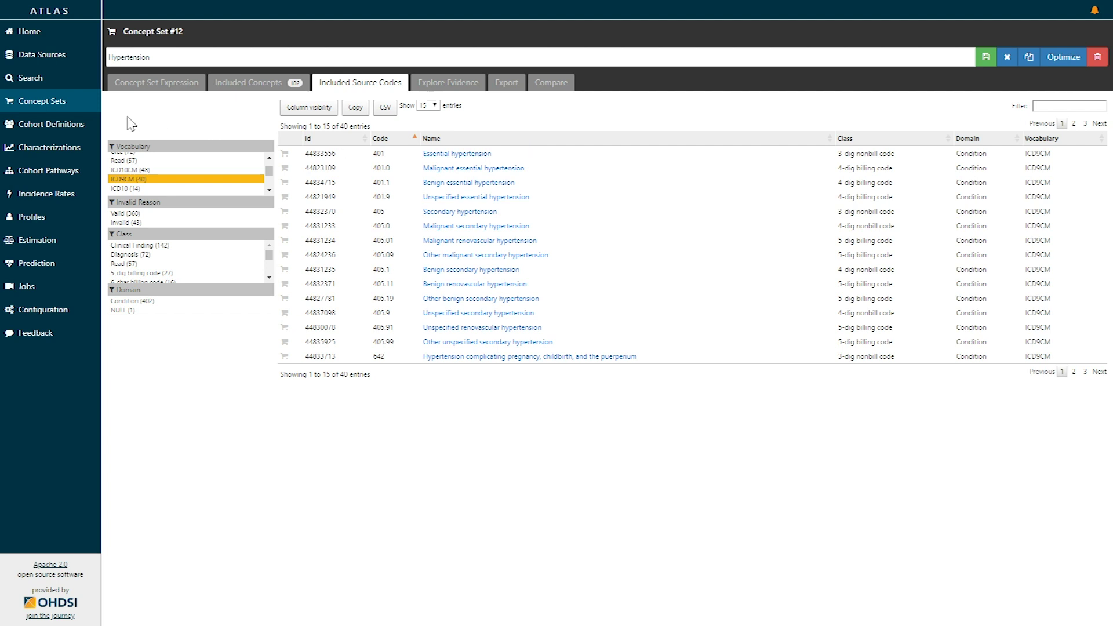
{"action": "left_click", "coordinate": [985, 61]}
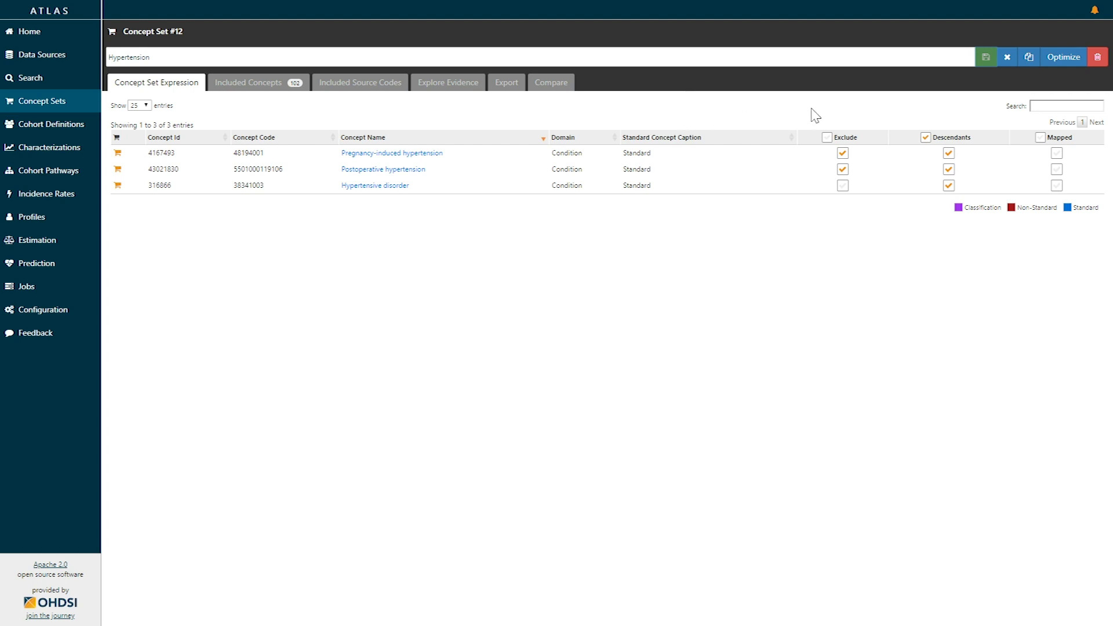
Step: Close Concept Set #12 to return to the Concept Sets list
{"action": "left_click", "coordinate": [1007, 57]}
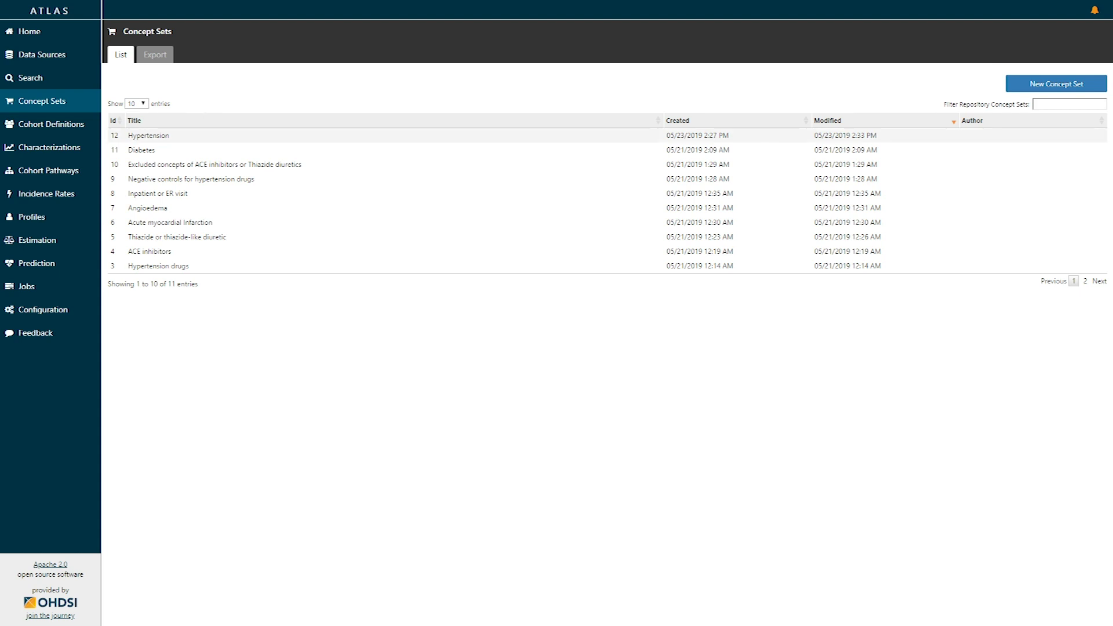